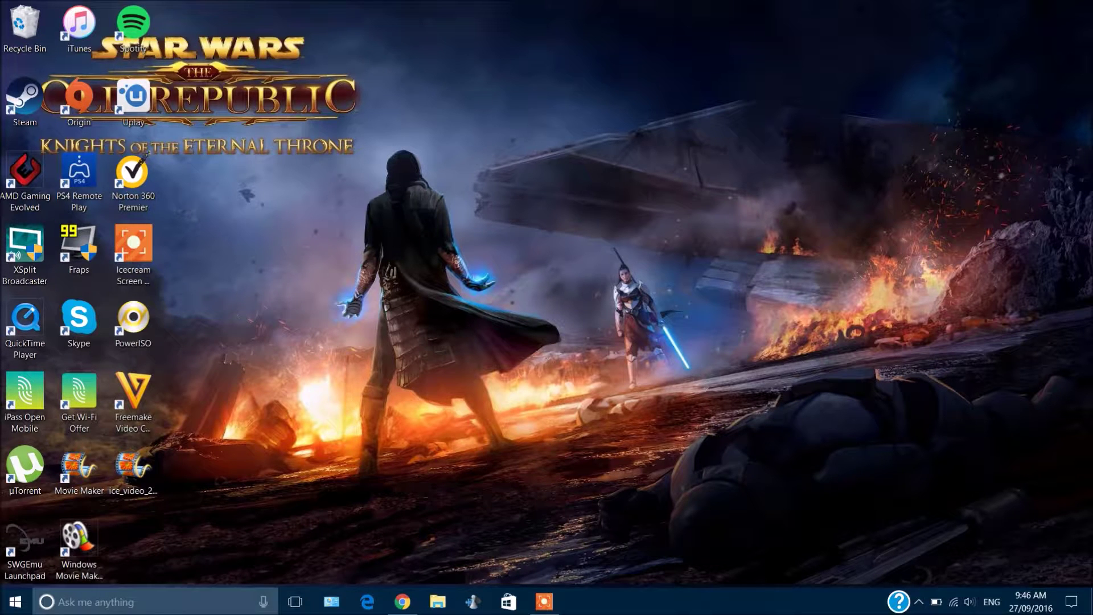
Point out the Fraps desktop shortcut, then select the shortcuts in the left columns.
{"action": "left_click_drag", "start_coordinate": [79, 246], "coordinate": [126, 278]}
{"action": "left_click_drag", "start_coordinate": [85, 249], "coordinate": [85, 249]}
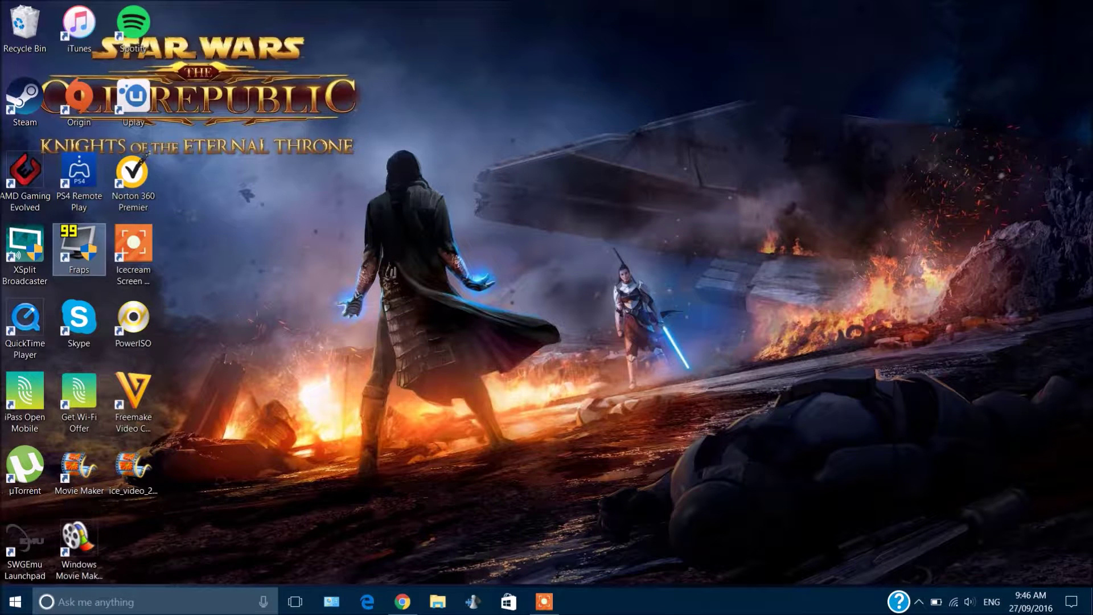
{"action": "left_click_drag", "start_coordinate": [211, 2], "coordinate": [309, 351]}
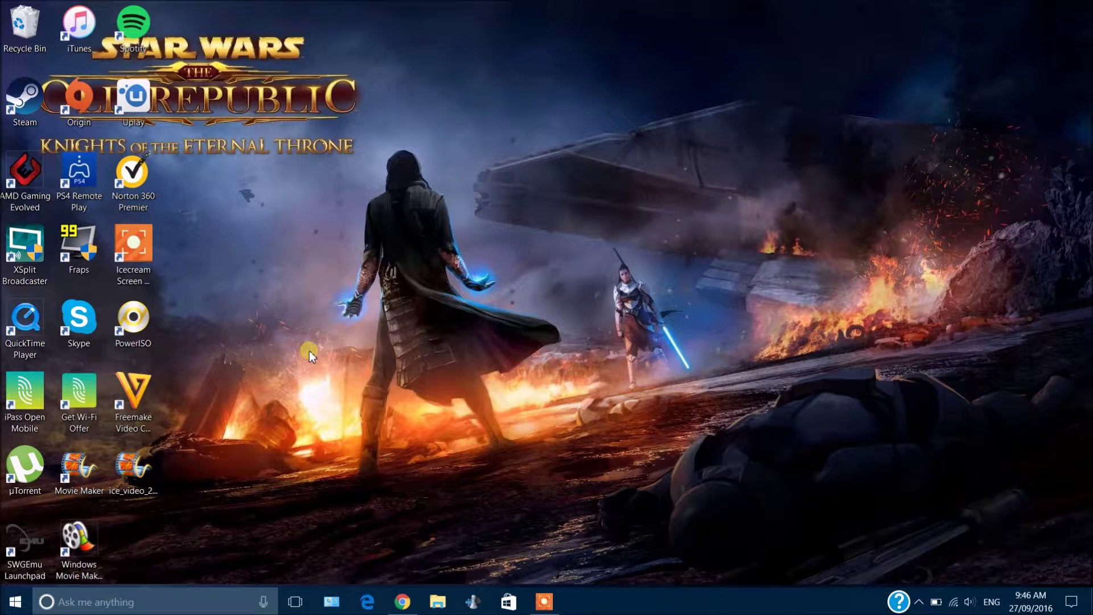
Open the Frap Records folder in File Explorer and select the intro template video.
{"action": "left_click", "coordinate": [438, 603]}
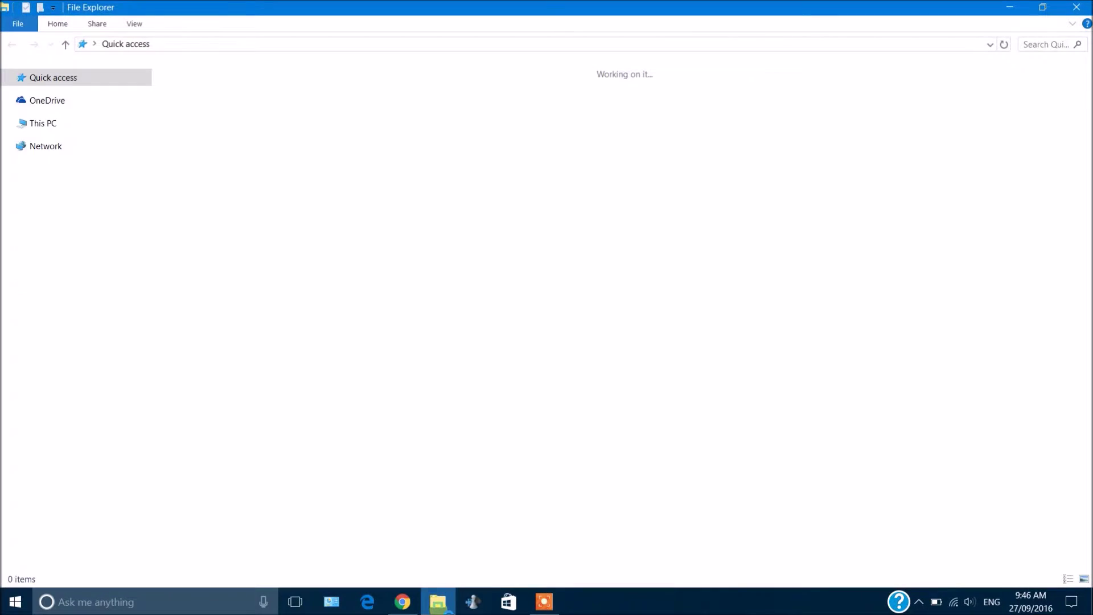
{"action": "left_click", "coordinate": [67, 232]}
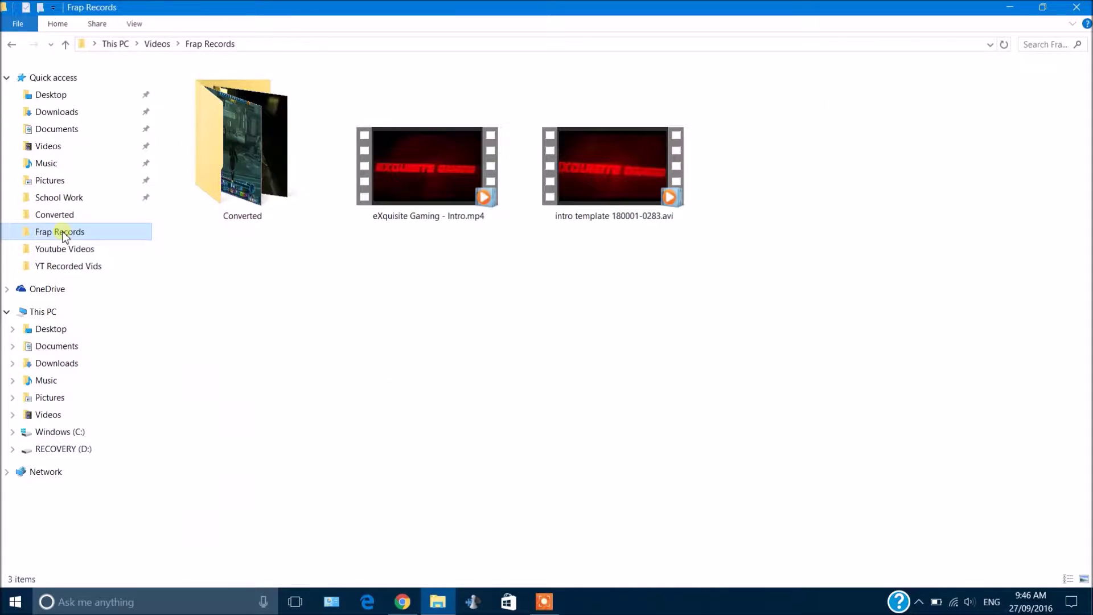
{"action": "left_click_drag", "start_coordinate": [838, 514], "coordinate": [757, 357]}
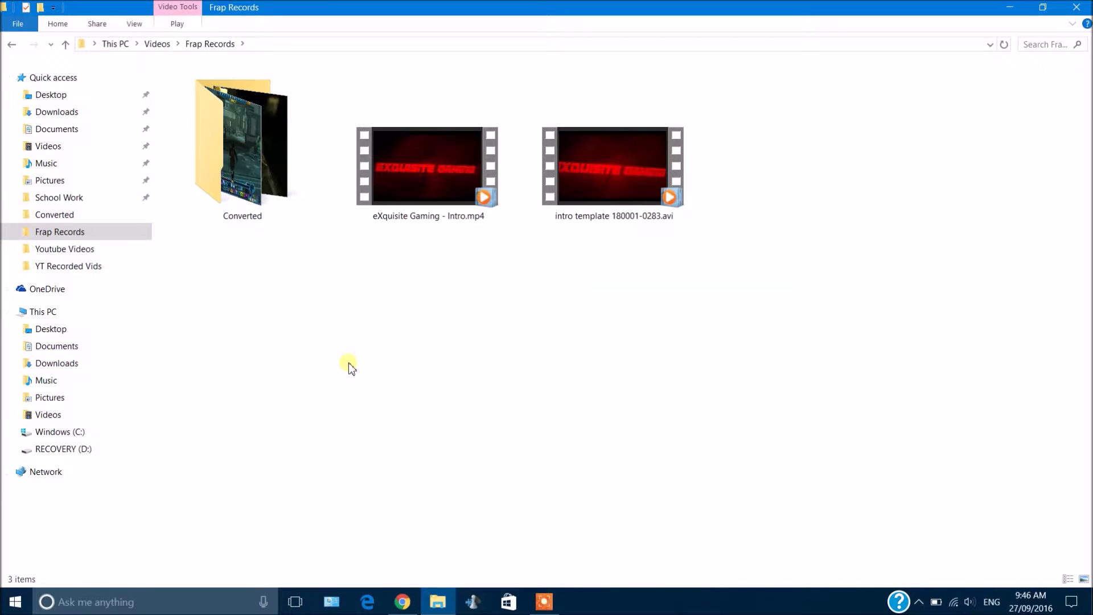
{"action": "left_click_drag", "start_coordinate": [885, 171], "coordinate": [818, 215]}
Show the converted gameplay videos in the Converted folder, then close File Explorer.
{"action": "double_click", "coordinate": [201, 162]}
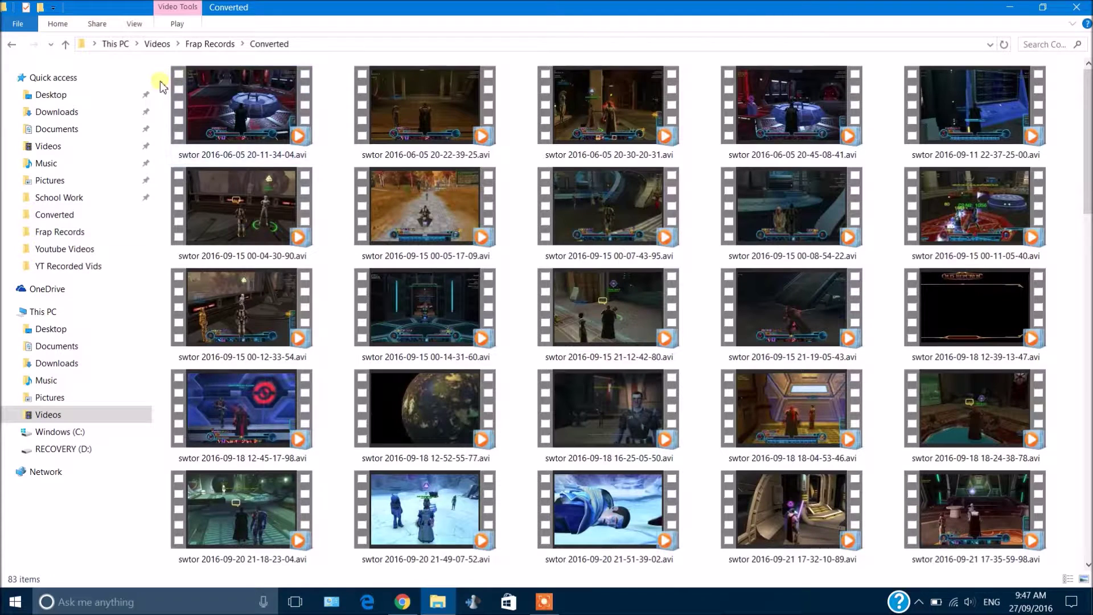
{"action": "left_click_drag", "start_coordinate": [159, 81], "coordinate": [1082, 576]}
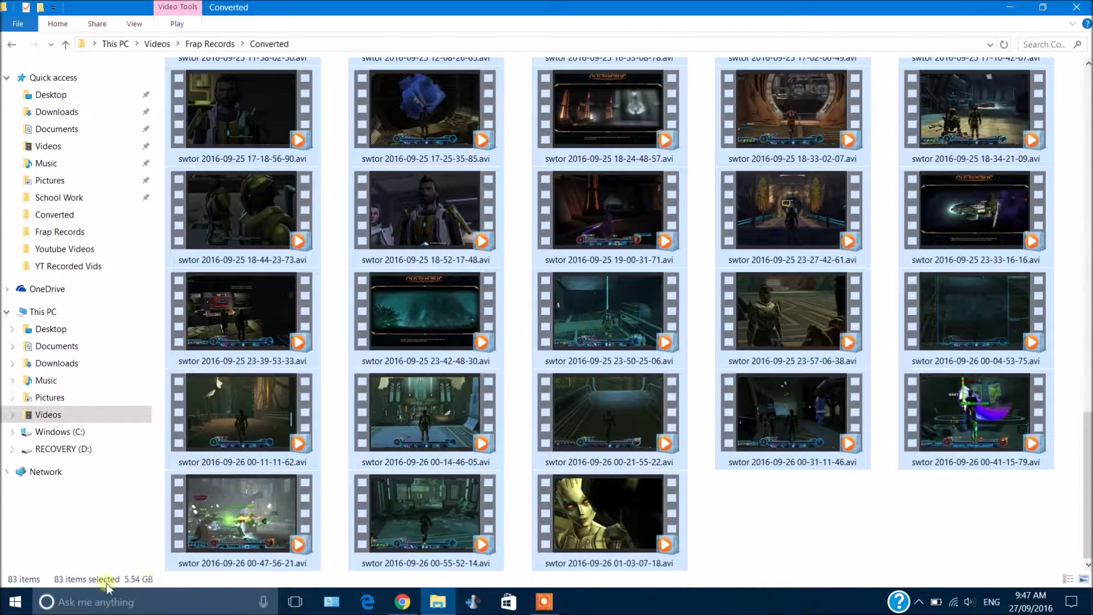
{"action": "scroll", "coordinate": [1089, 466], "scroll_direction": "up", "scroll_amount": 15}
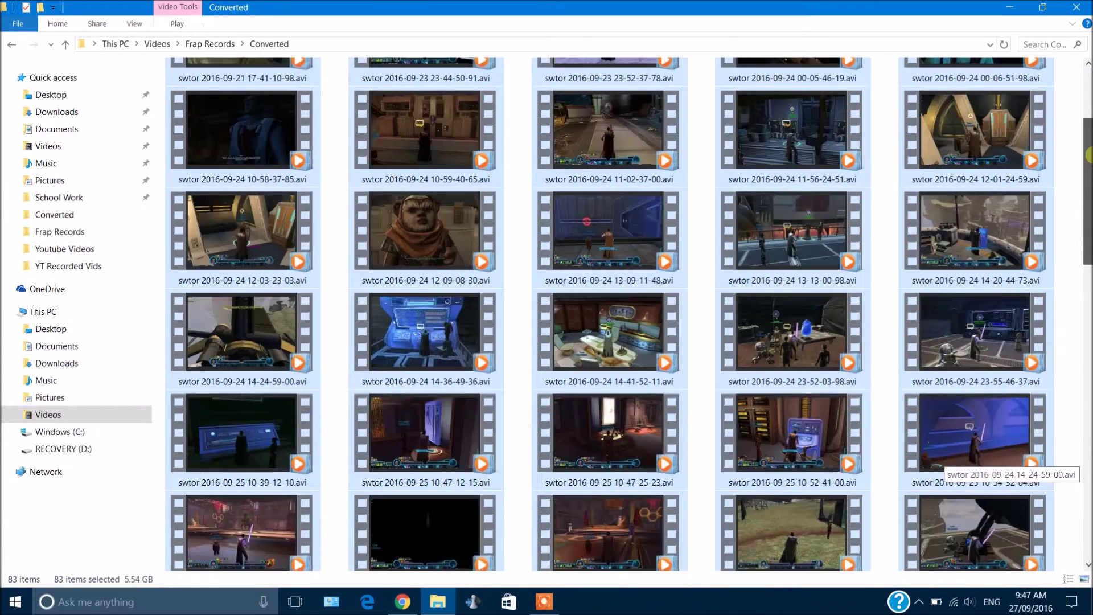
{"action": "left_click", "coordinate": [1071, 96]}
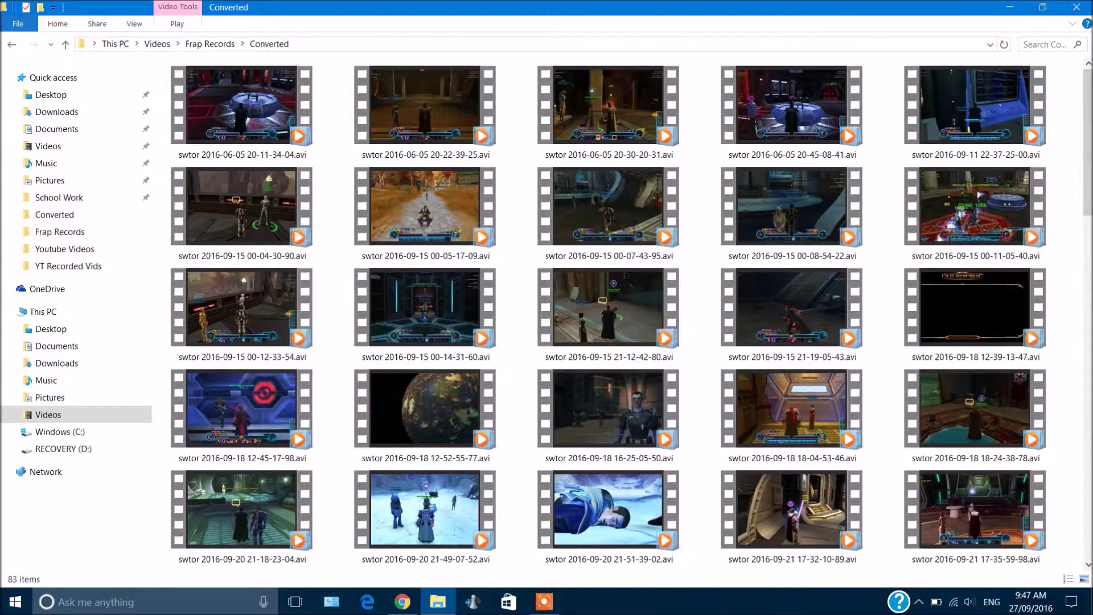
{"action": "left_click", "coordinate": [12, 45]}
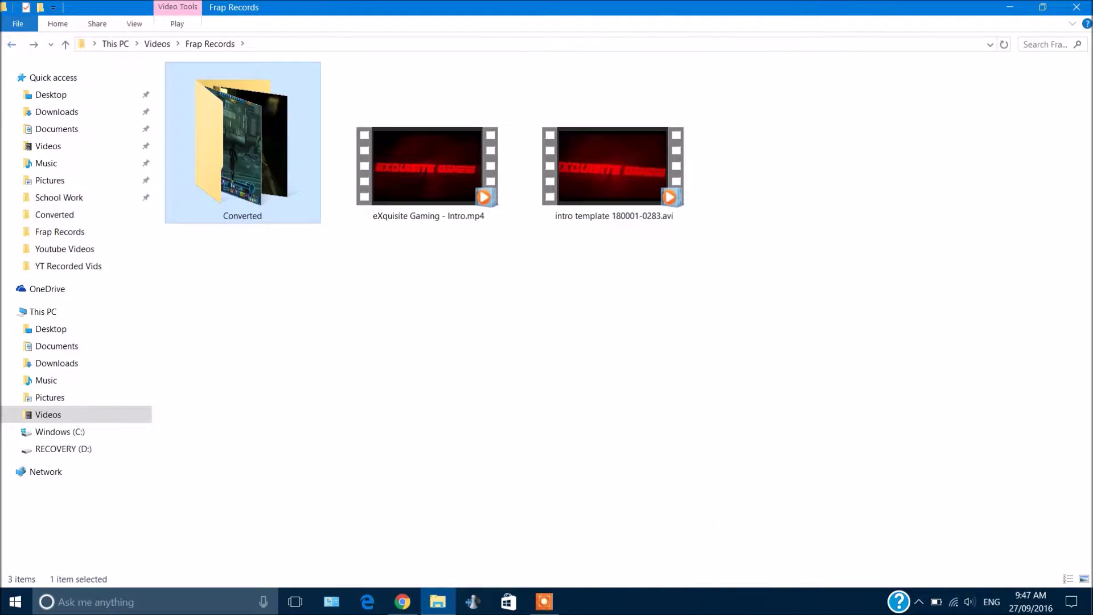
{"action": "left_click", "coordinate": [1077, 7]}
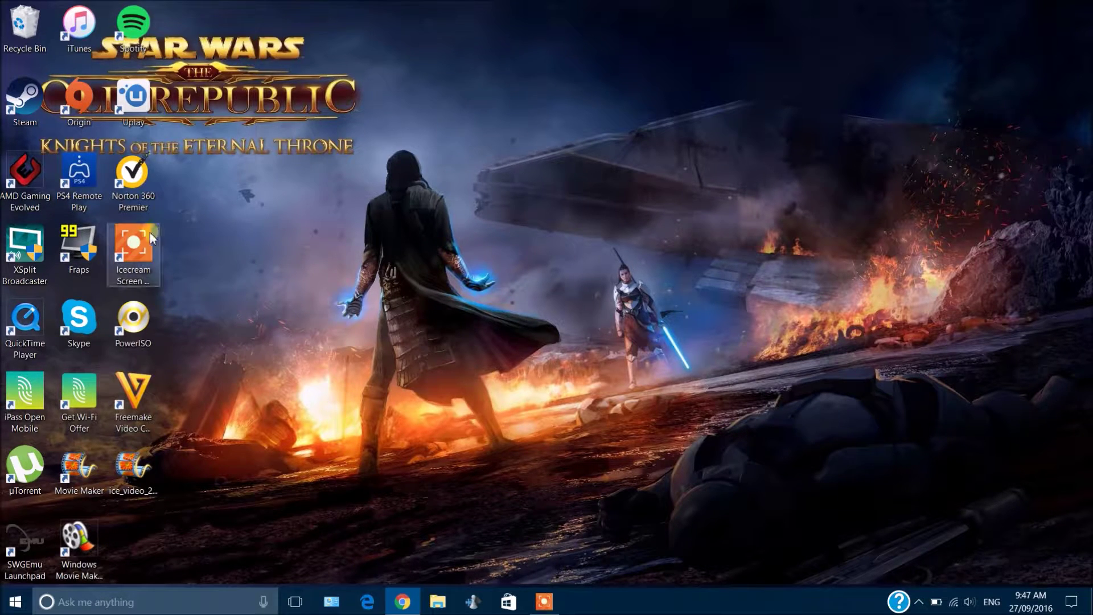
Reposition the Freemake Video Converter shortcut on the desktop wallpaper.
{"action": "left_click_drag", "start_coordinate": [139, 408], "coordinate": [234, 406]}
{"action": "left_click_drag", "start_coordinate": [352, 449], "coordinate": [160, 404]}
{"action": "left_click", "coordinate": [289, 457]}
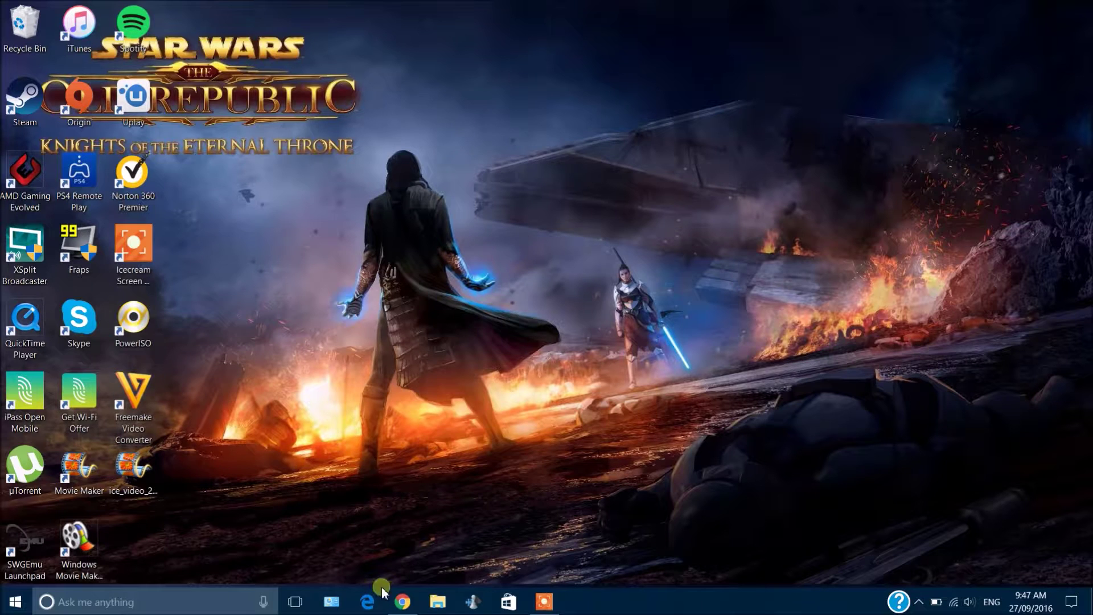
Bring up Chrome on the Freemake page and highlight its address.
{"action": "mouse_move", "coordinate": [403, 602]}
{"action": "left_click", "coordinate": [406, 604]}
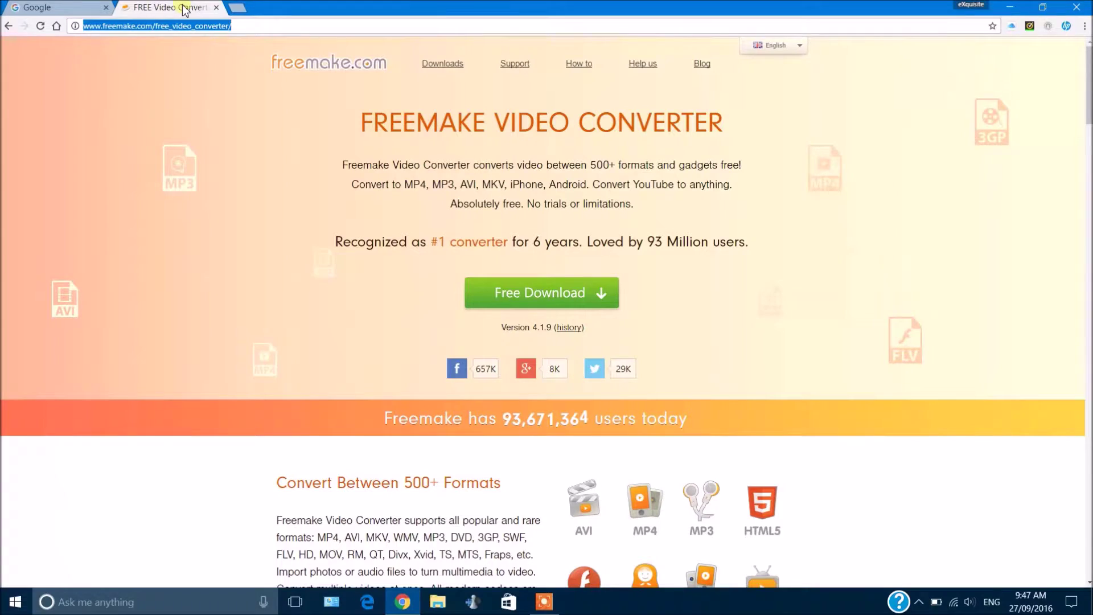
{"action": "left_click", "coordinate": [248, 26]}
{"action": "left_click", "coordinate": [250, 25]}
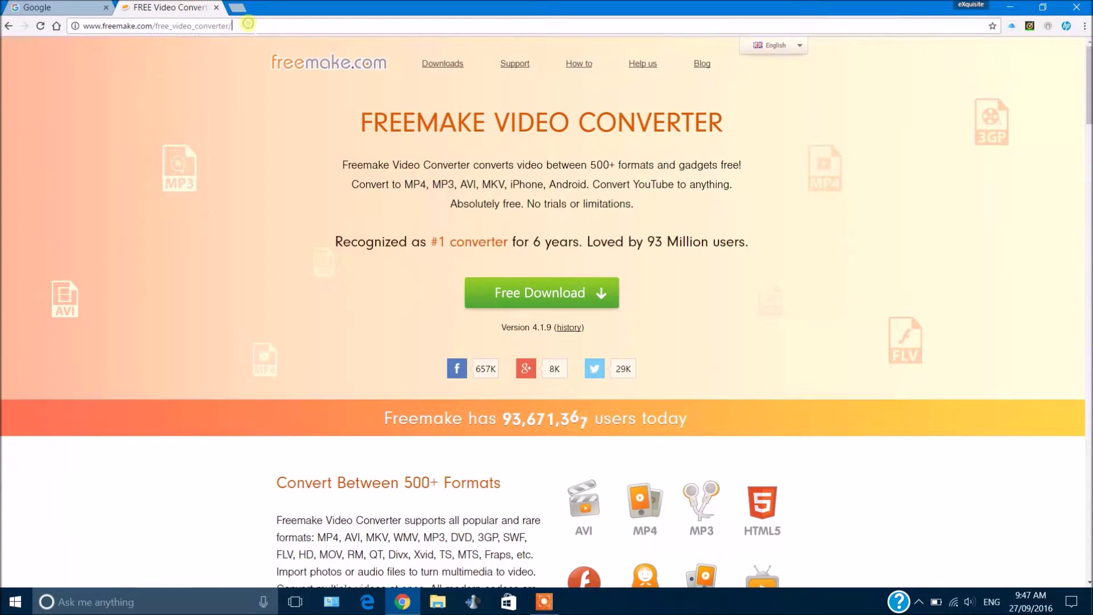
{"action": "double_click", "coordinate": [254, 25]}
{"action": "left_click", "coordinate": [262, 25]}
Minimize Chrome and launch Freemake Video Converter from its desktop shortcut.
{"action": "scroll", "coordinate": [1088, 97], "scroll_direction": "down", "scroll_amount": 3}
{"action": "scroll", "coordinate": [1089, 96], "scroll_direction": "down", "scroll_amount": 5}
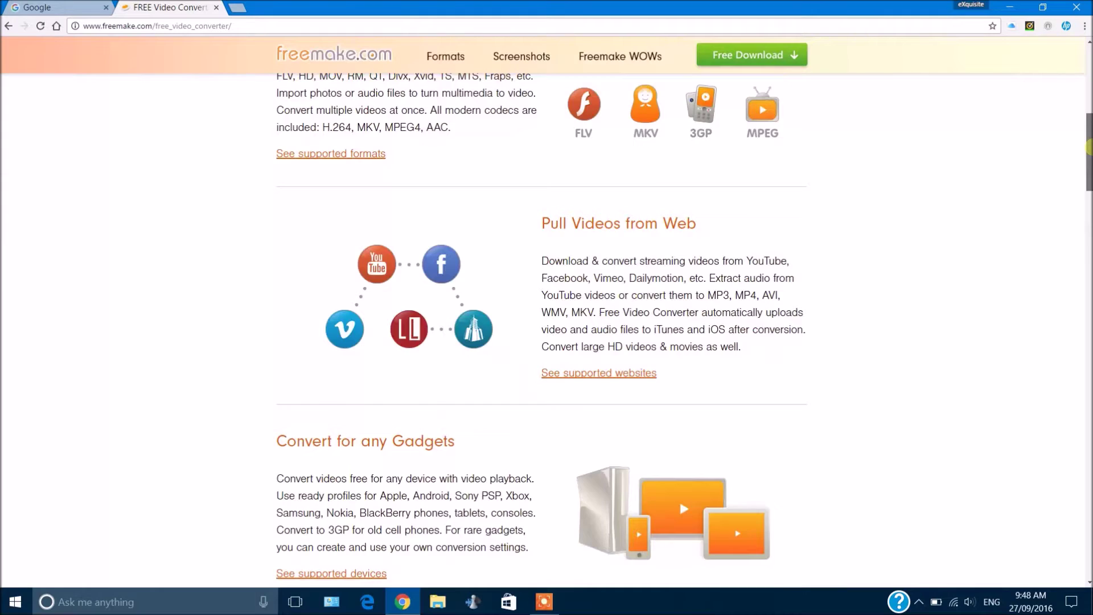
{"action": "scroll", "coordinate": [1089, 97], "scroll_direction": "up", "scroll_amount": 10}
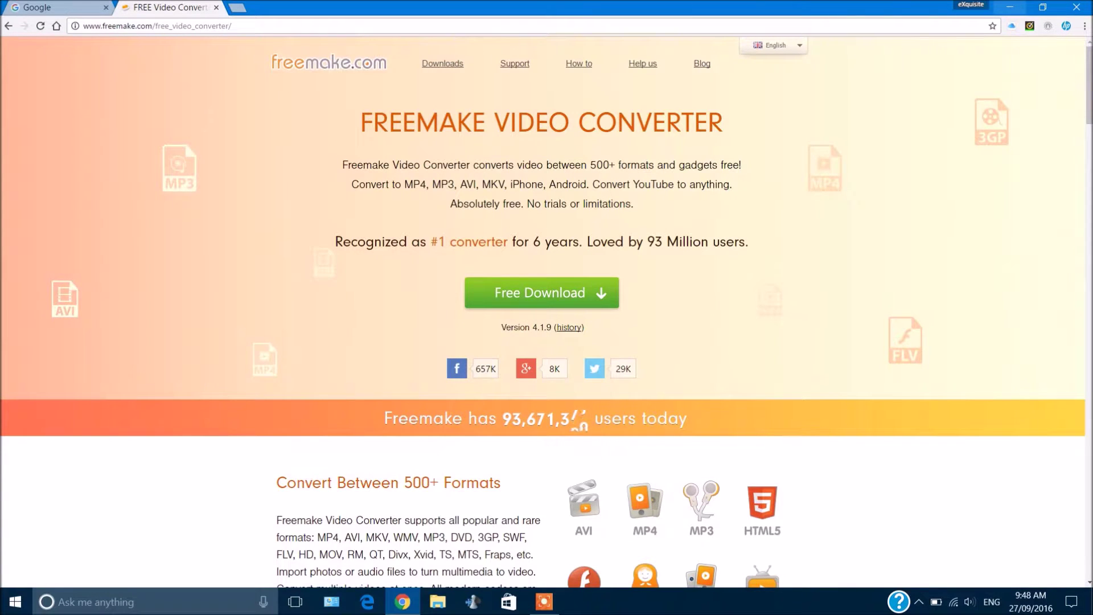
{"action": "left_click", "coordinate": [1010, 7]}
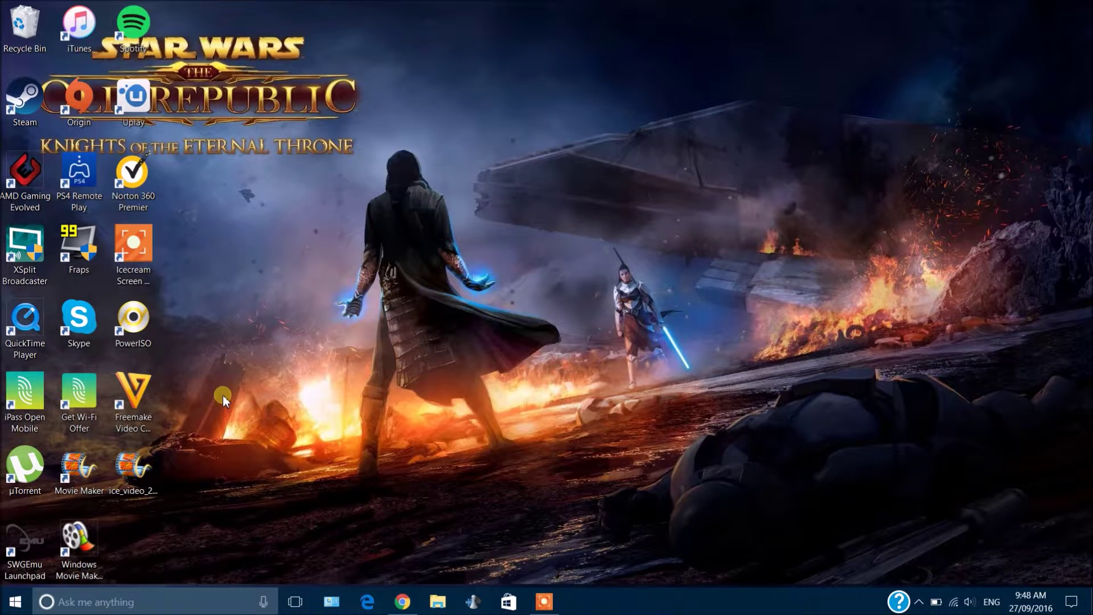
{"action": "double_click", "coordinate": [146, 406]}
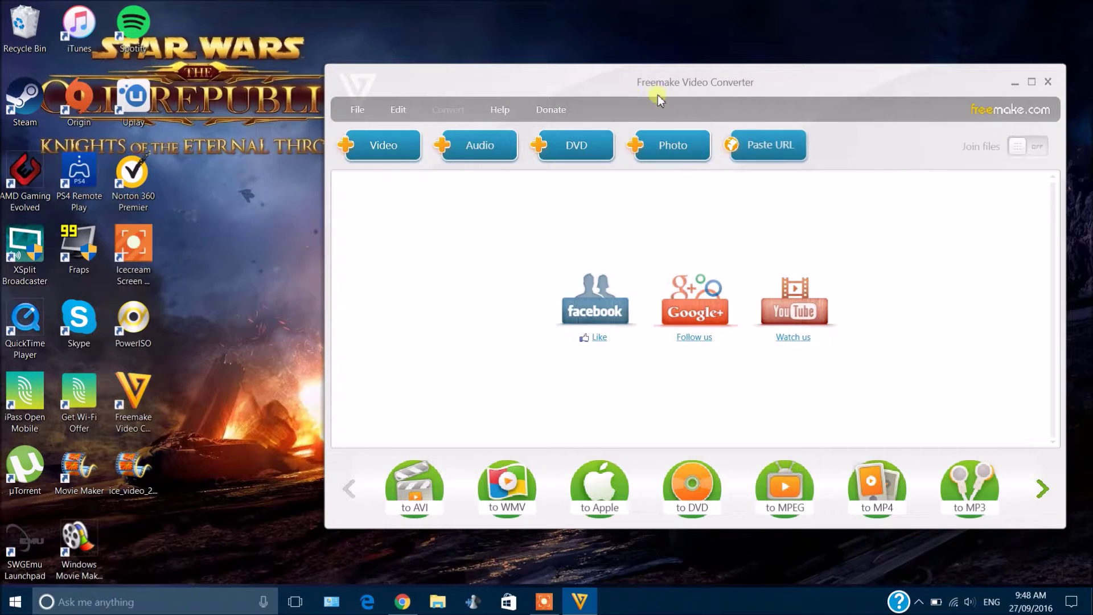
Attempt a 'to AVI' conversion with no files, dismiss the no-input-files message, and minimize the converter.
{"action": "left_click_drag", "start_coordinate": [717, 83], "coordinate": [670, 69]}
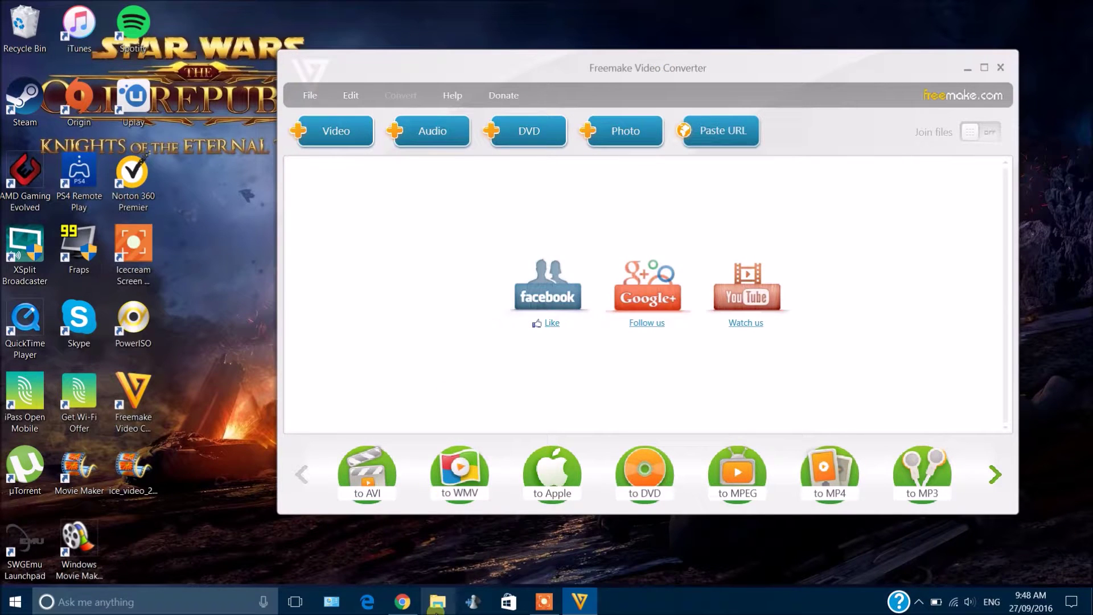
{"action": "left_click", "coordinate": [428, 608]}
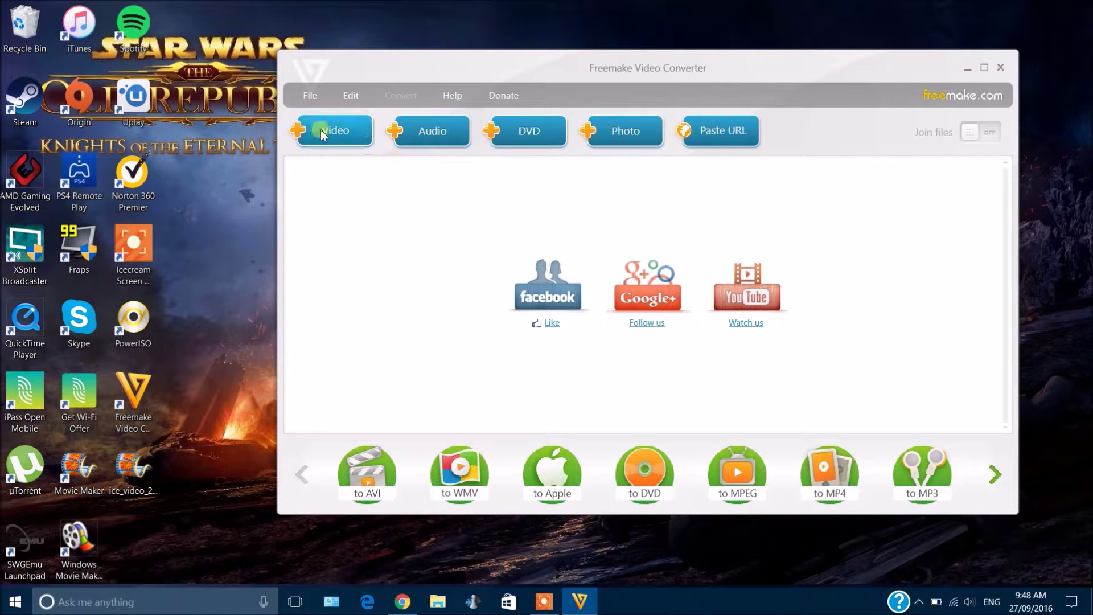
{"action": "left_click", "coordinate": [369, 476]}
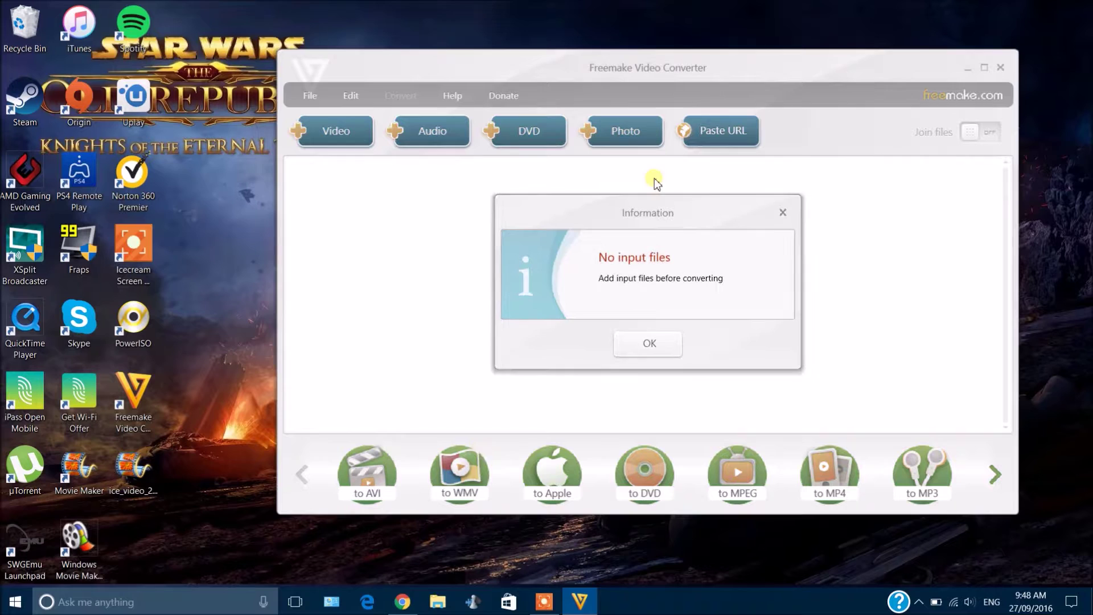
{"action": "left_click", "coordinate": [782, 213]}
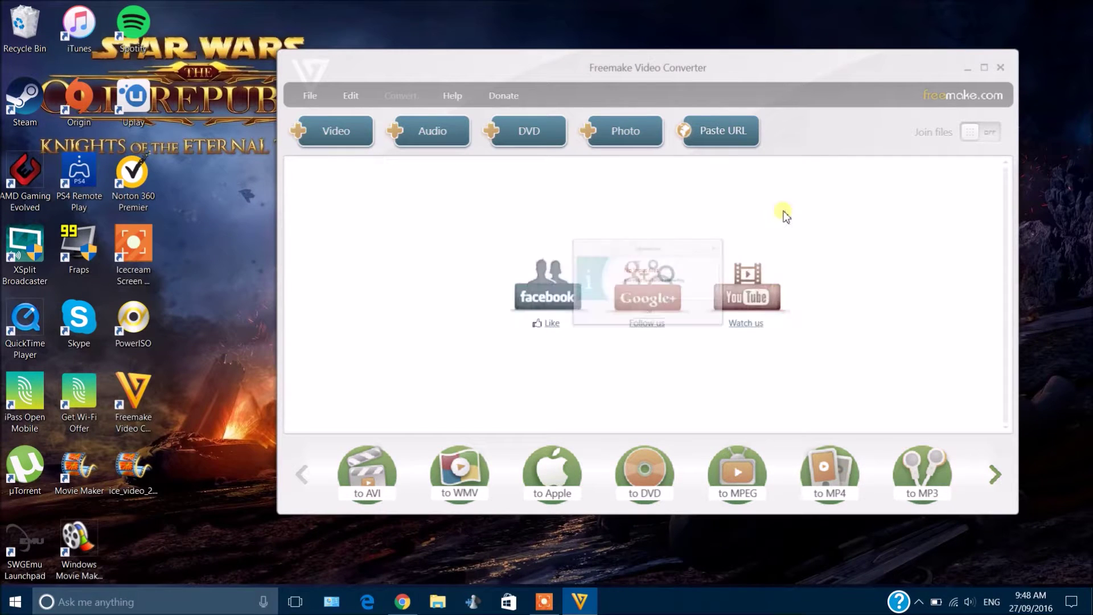
{"action": "left_click", "coordinate": [967, 72]}
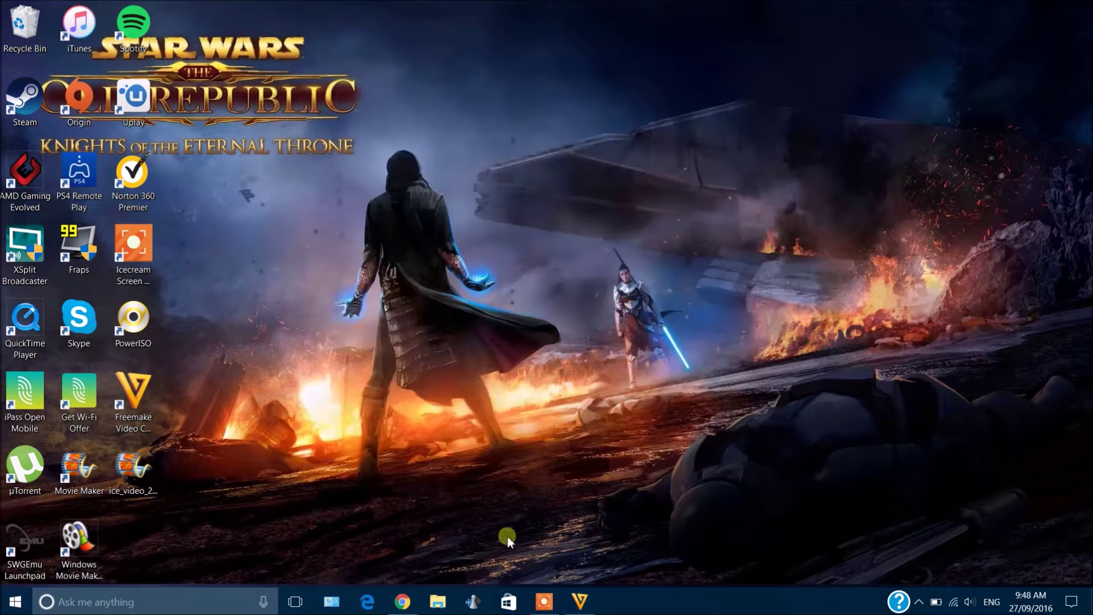
{"action": "left_click", "coordinate": [450, 611]}
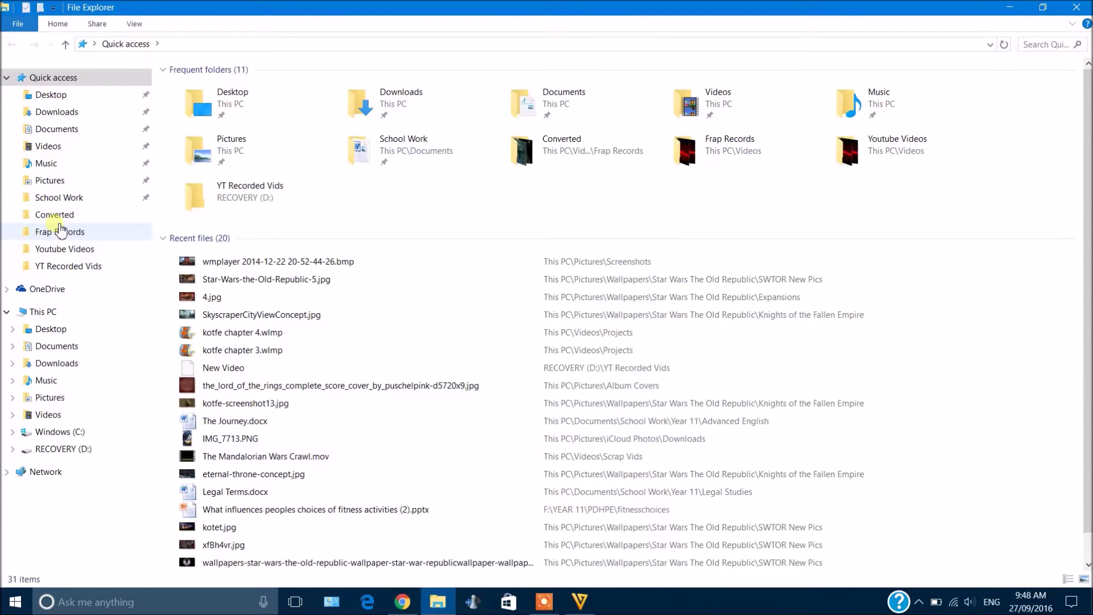
{"action": "left_click", "coordinate": [61, 231]}
{"action": "left_click_drag", "start_coordinate": [762, 137], "coordinate": [1011, 183]}
{"action": "double_click", "coordinate": [239, 171]}
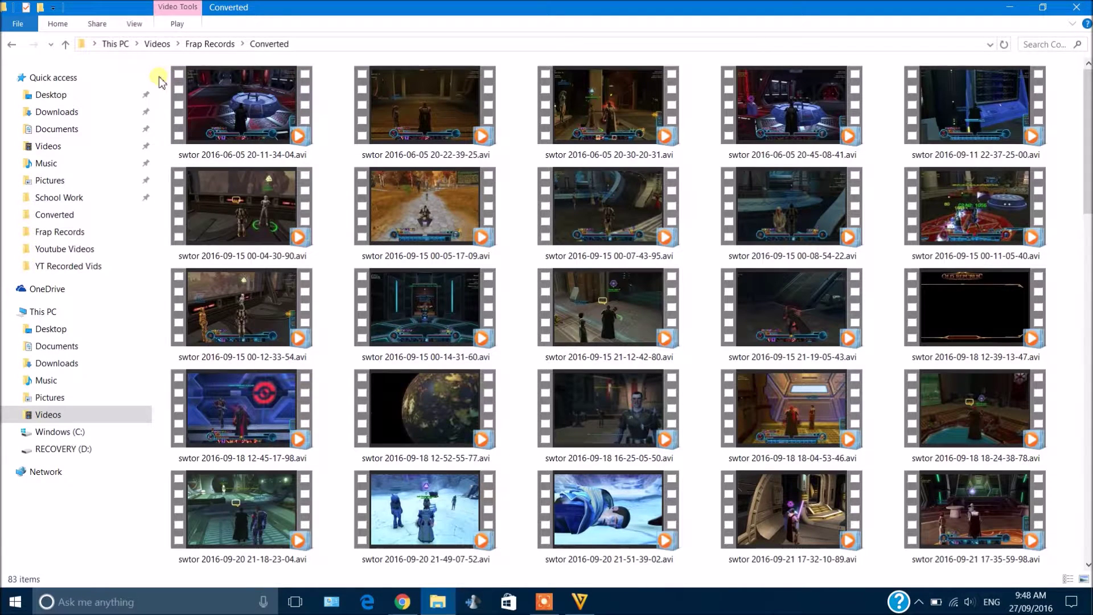
{"action": "left_click", "coordinate": [241, 104]}
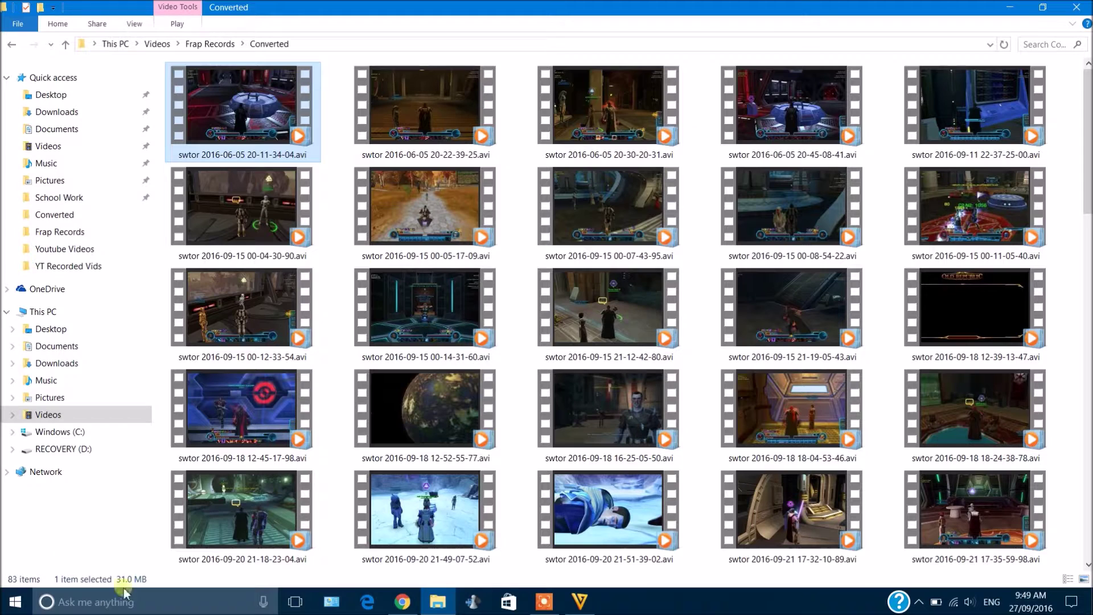
{"action": "left_click", "coordinate": [11, 46]}
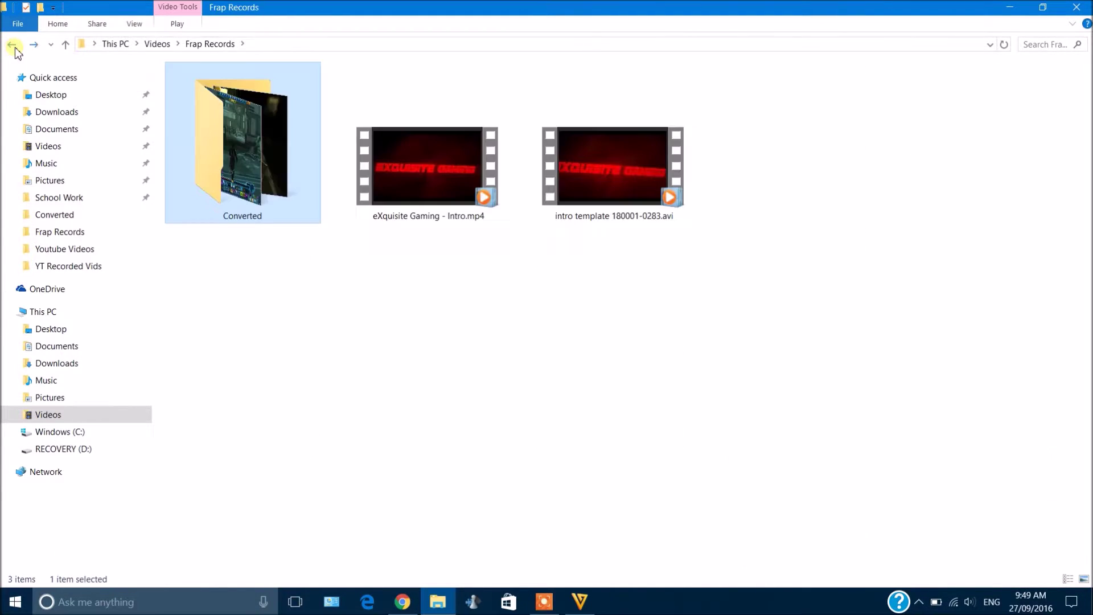
{"action": "key", "text": "super+d"}
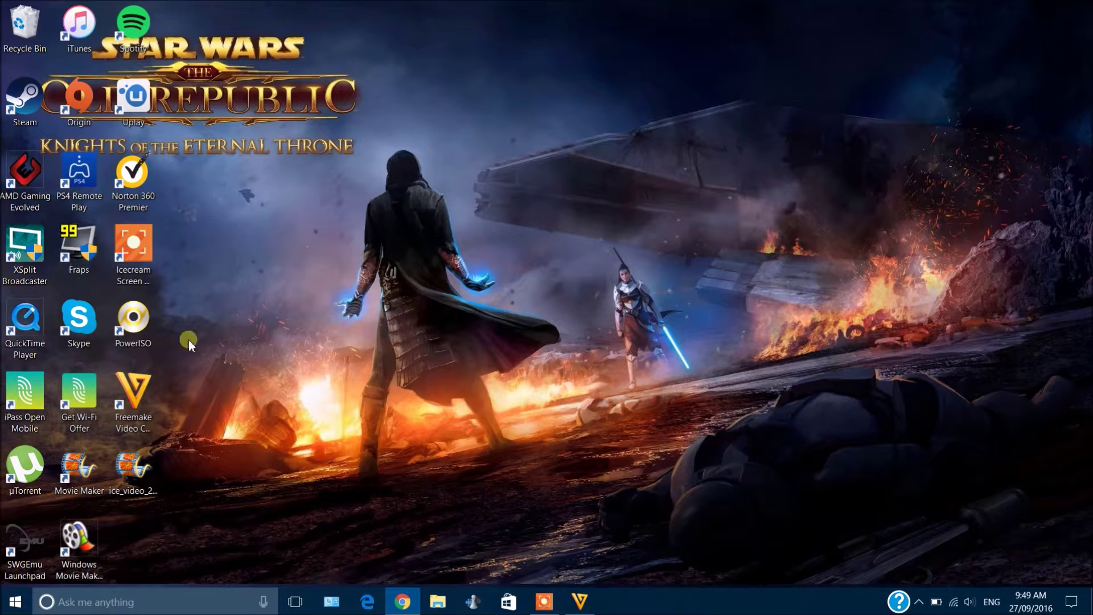
Show the freemake.com Free Video Converter 4.1.9 page, minimizing and restoring Chrome, then scrolling it.
{"action": "left_click", "coordinate": [400, 601]}
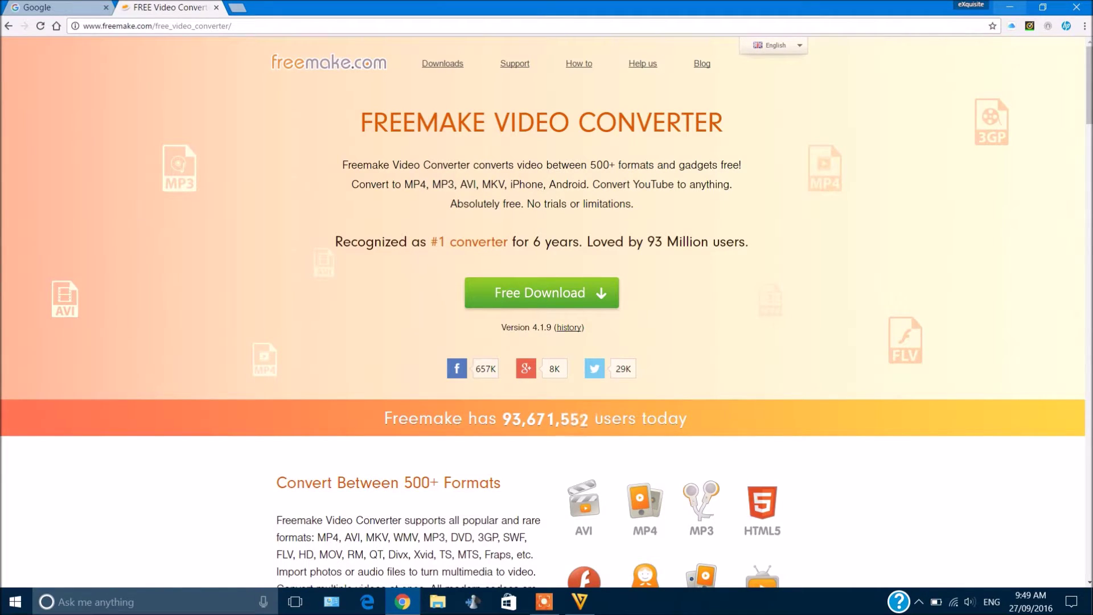
{"action": "left_click", "coordinate": [1011, 7]}
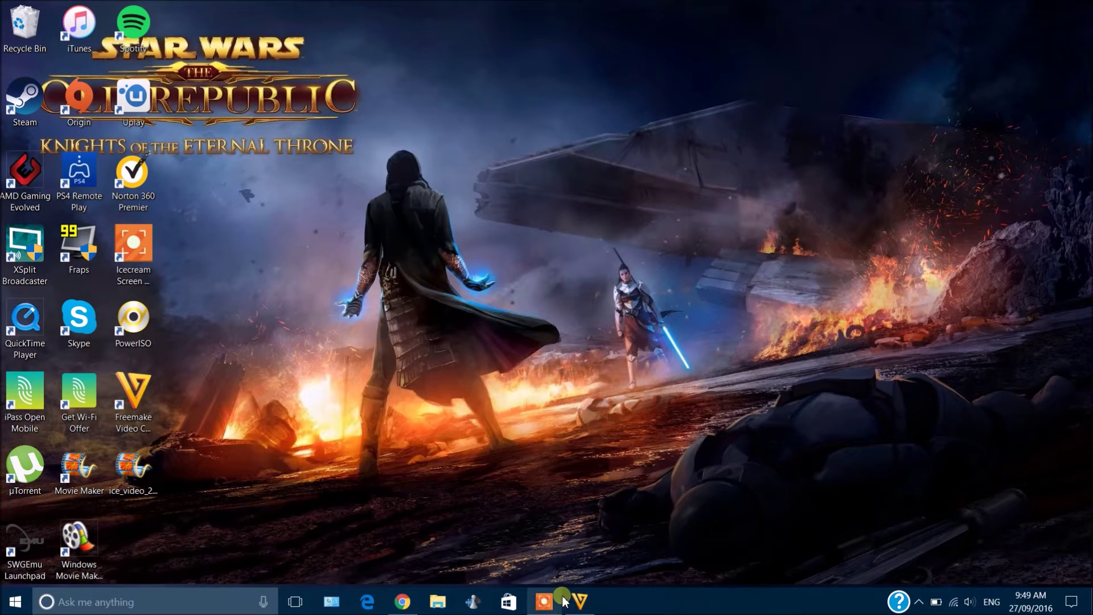
{"action": "left_click", "coordinate": [400, 603]}
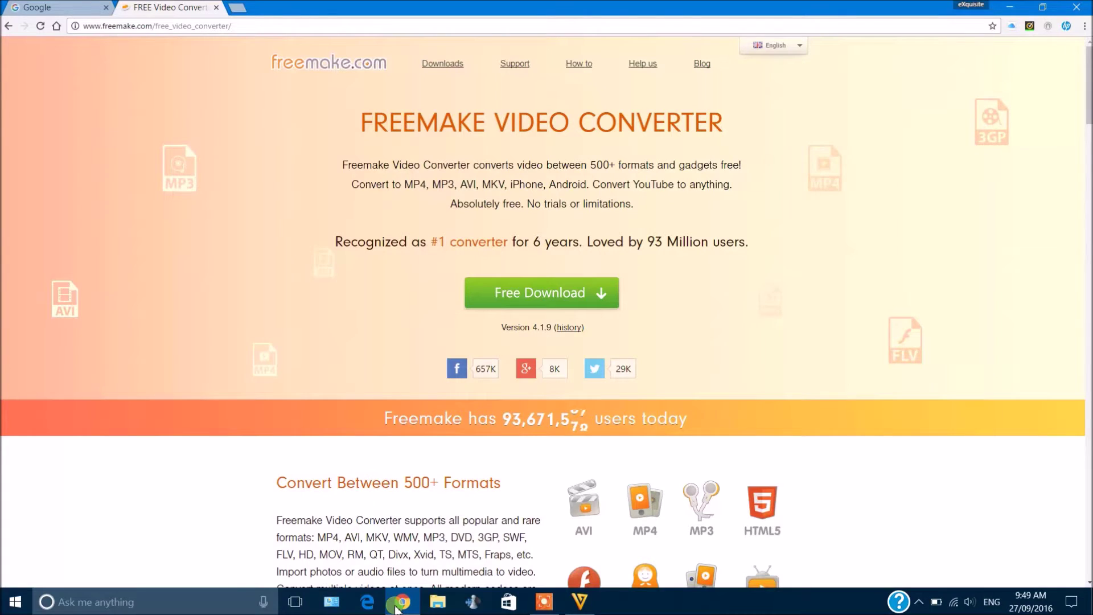
{"action": "scroll", "coordinate": [1089, 63], "scroll_direction": "down", "scroll_amount": 5}
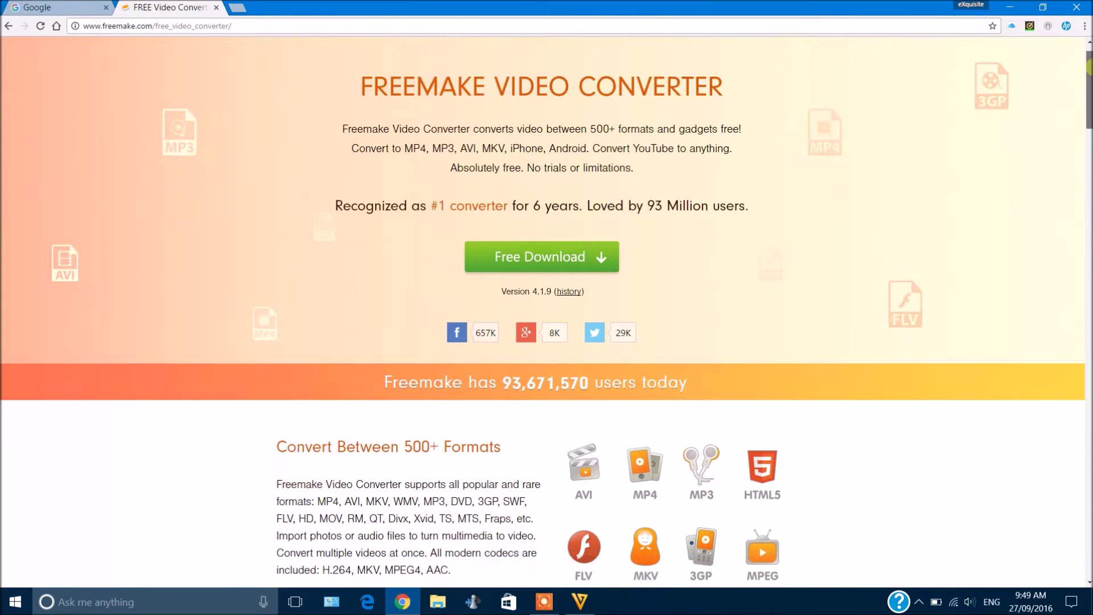
{"action": "scroll", "coordinate": [1088, 85], "scroll_direction": "up", "scroll_amount": 5}
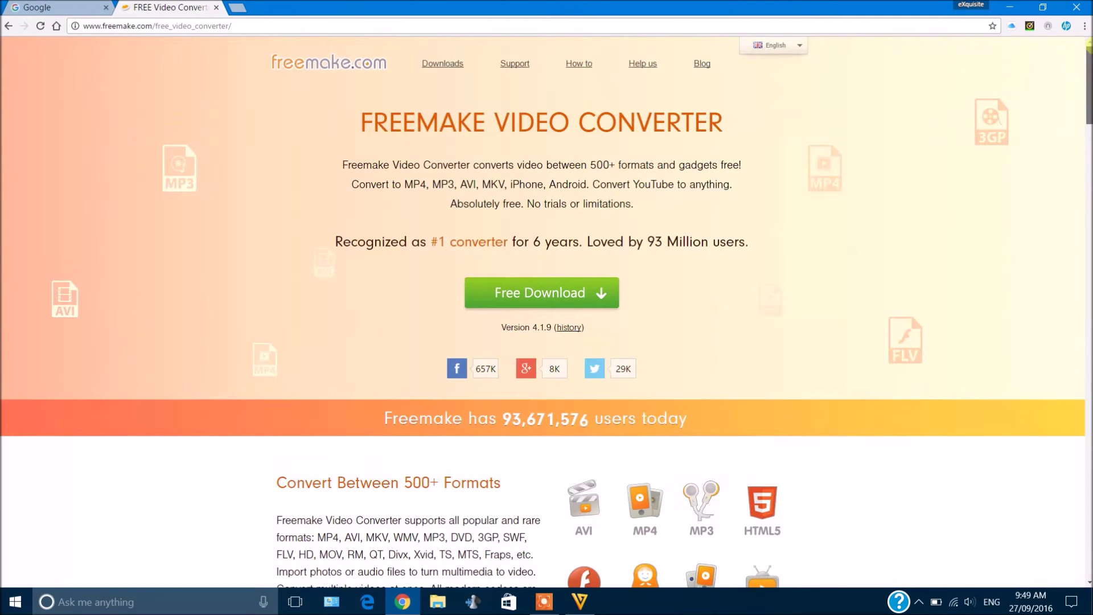